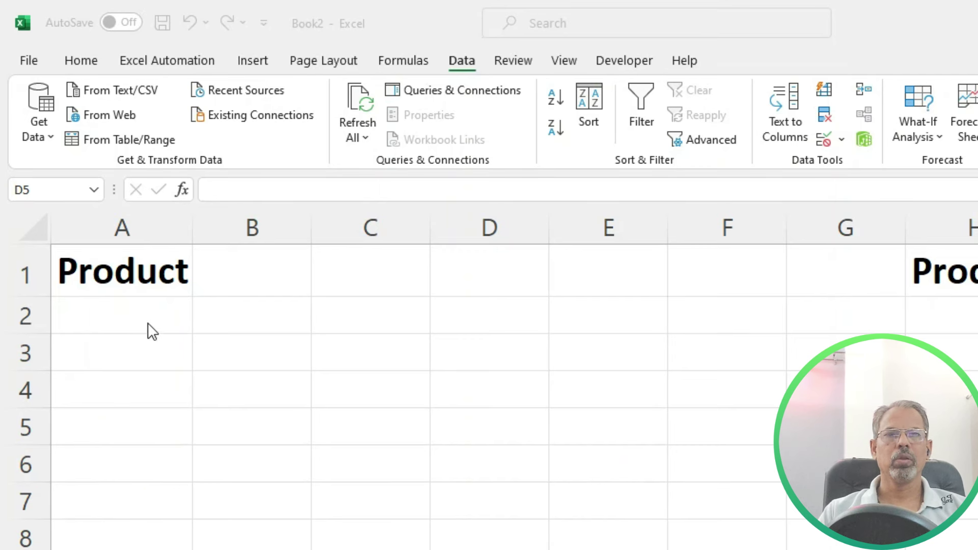
Step: Select cell A2 and bring up the Data Validation options from the Data Tools group
left_click(181, 50)
left_click(135, 318)
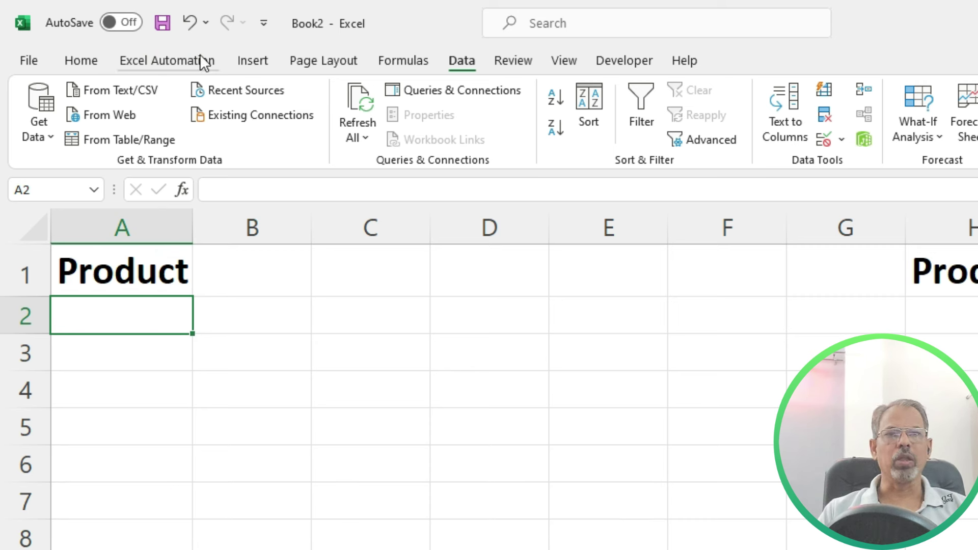
left_click(469, 70)
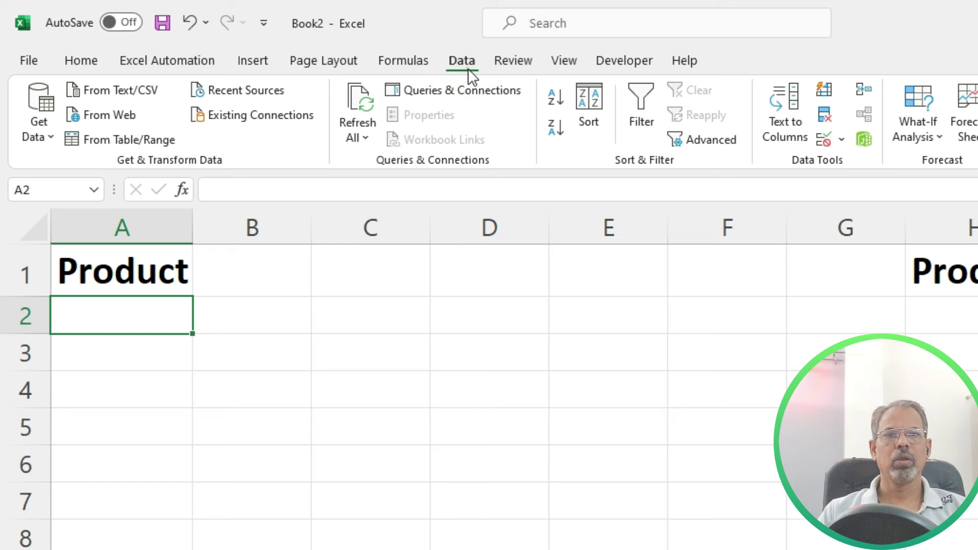
double_click(467, 68)
left_click(469, 65)
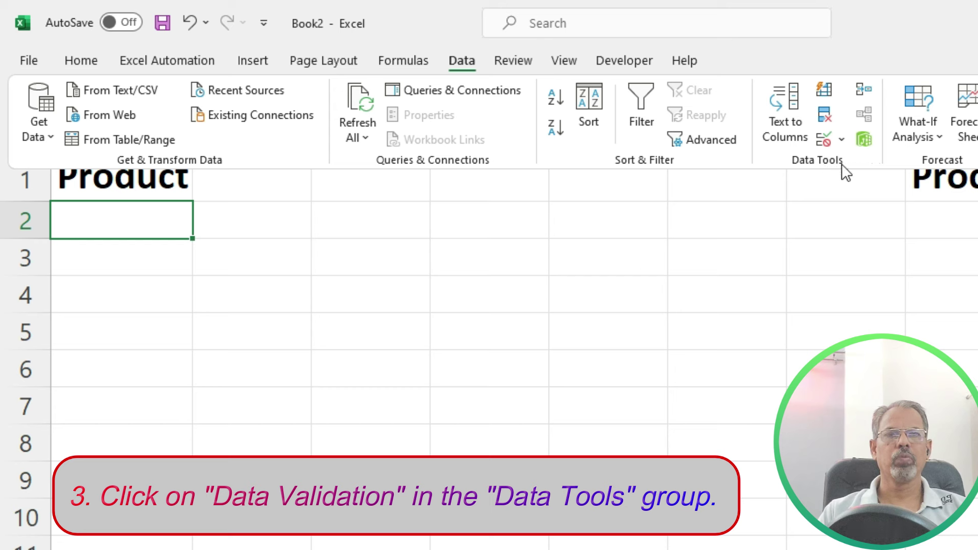
left_click(843, 143)
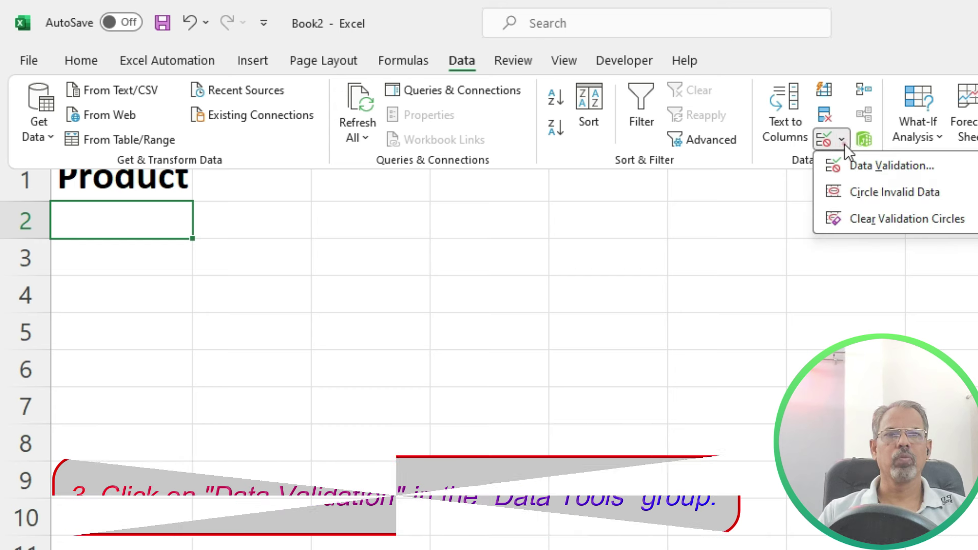
Step: Give A2 List validation with source 'Product A, Product B, Product C, Product D'
left_click(860, 167)
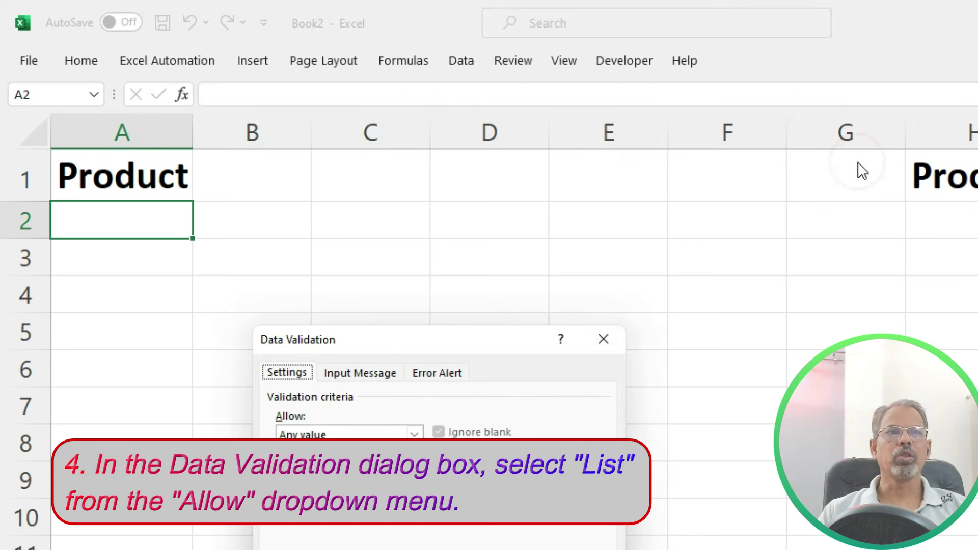
left_click_drag(459, 338, 696, 188)
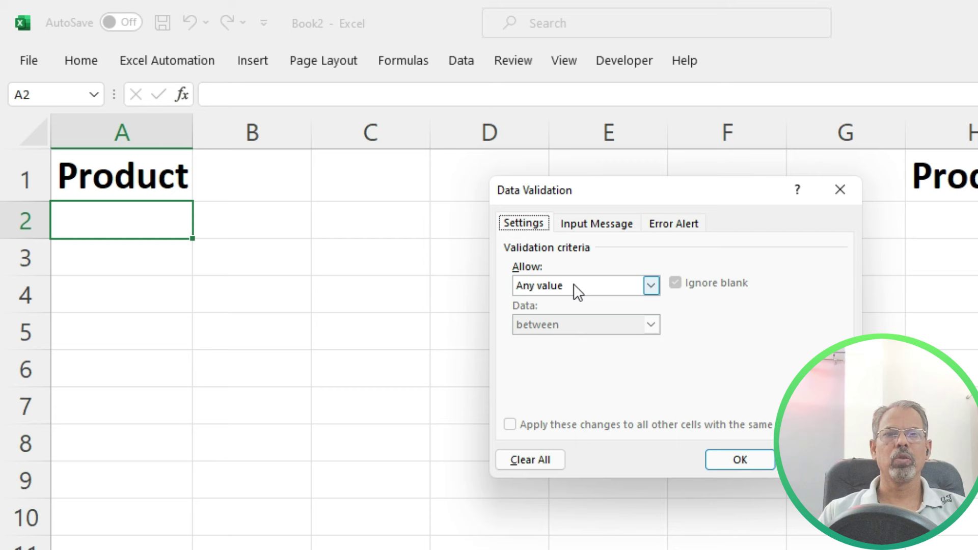
left_click(616, 289)
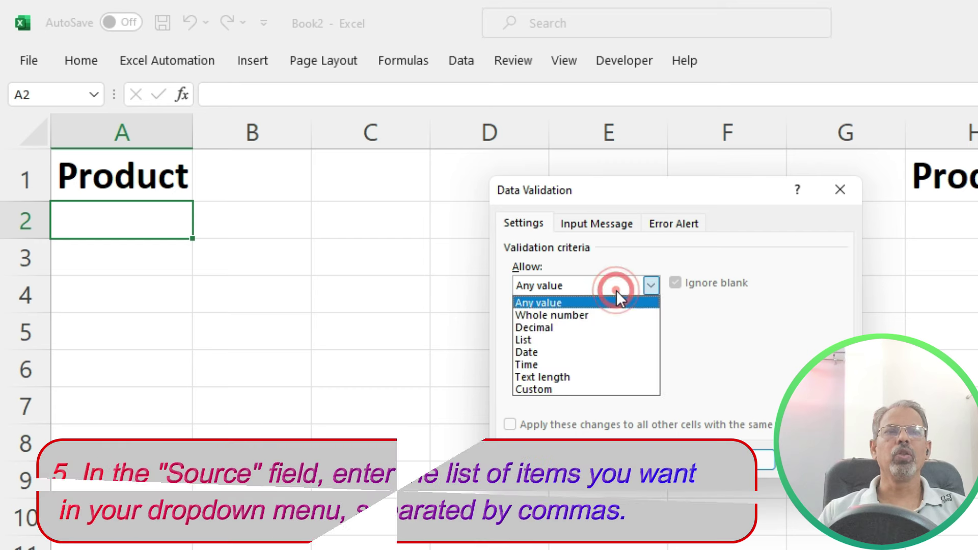
left_click(575, 340)
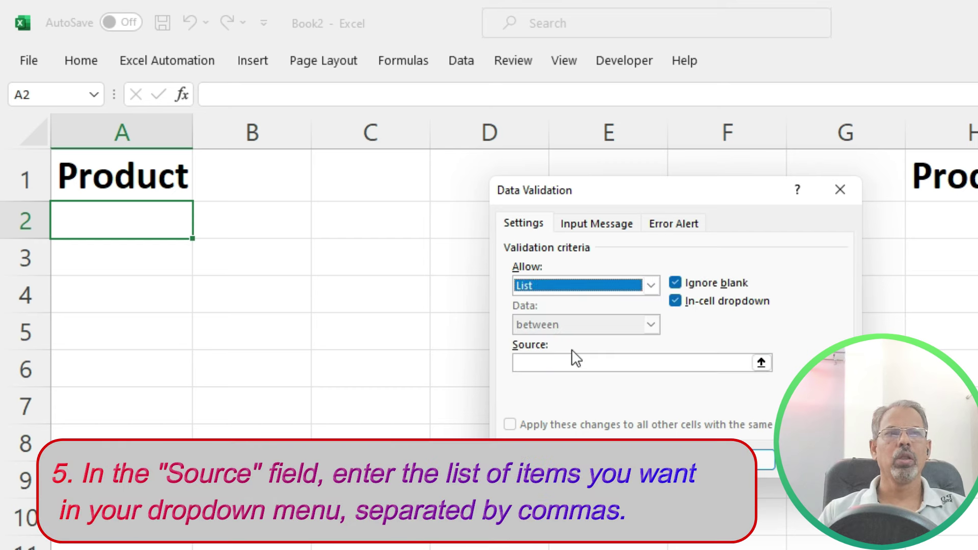
left_click(565, 366)
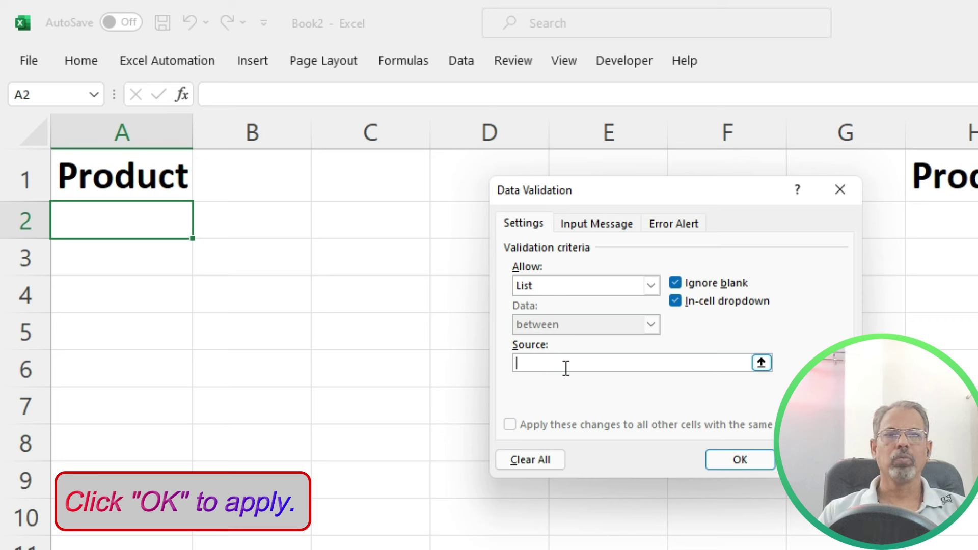
type("Product A, Product B, Product C, Product D")
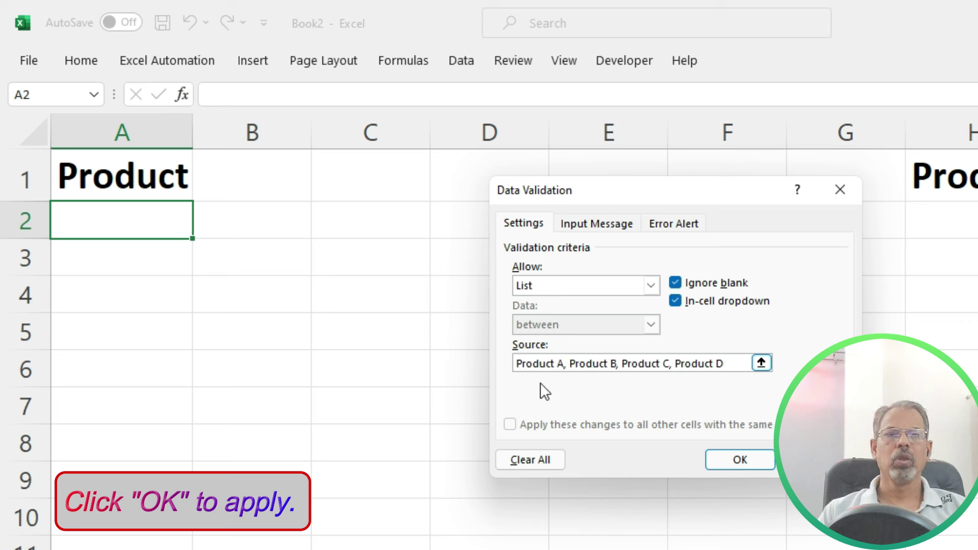
left_click(739, 460)
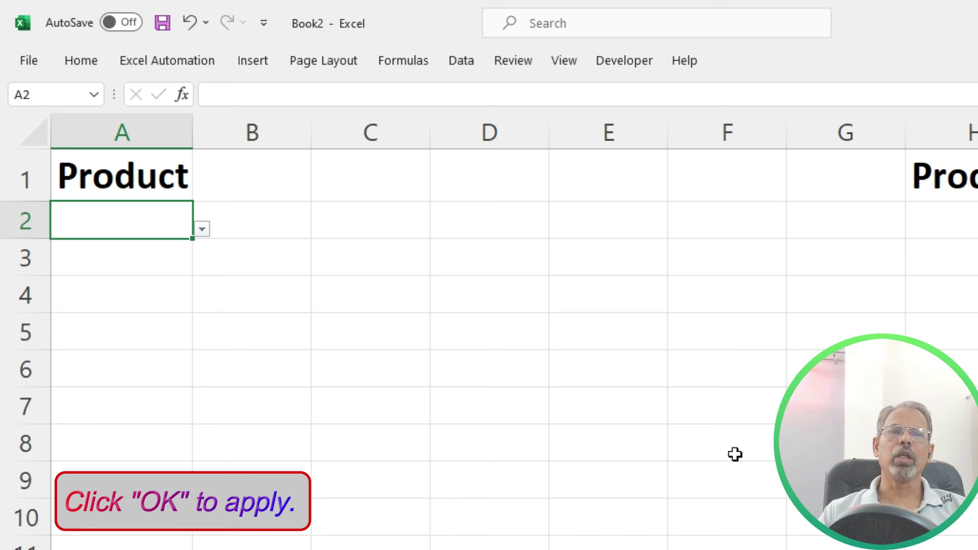
left_click(202, 230)
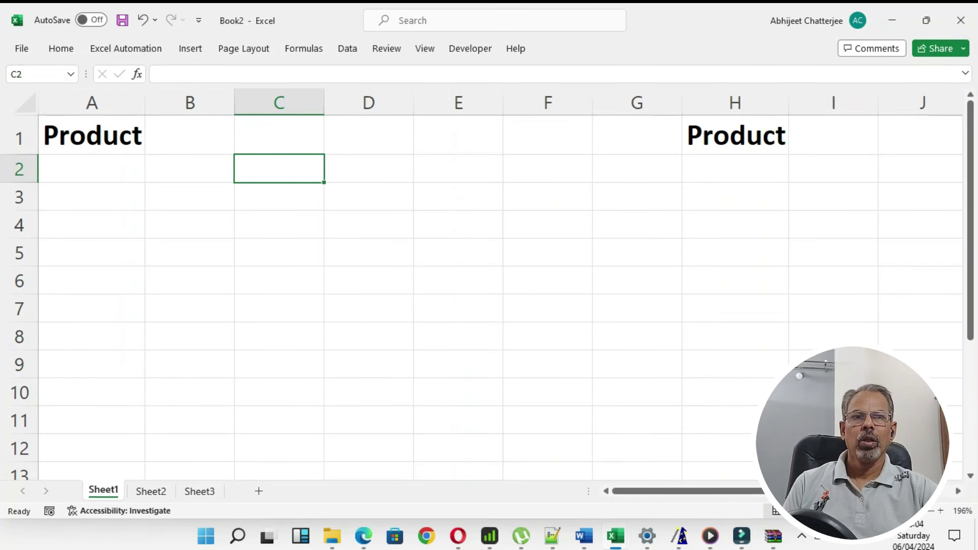
Step: Select cell H2 under the second Product heading and bring up the Data Validation options
left_click(69, 58)
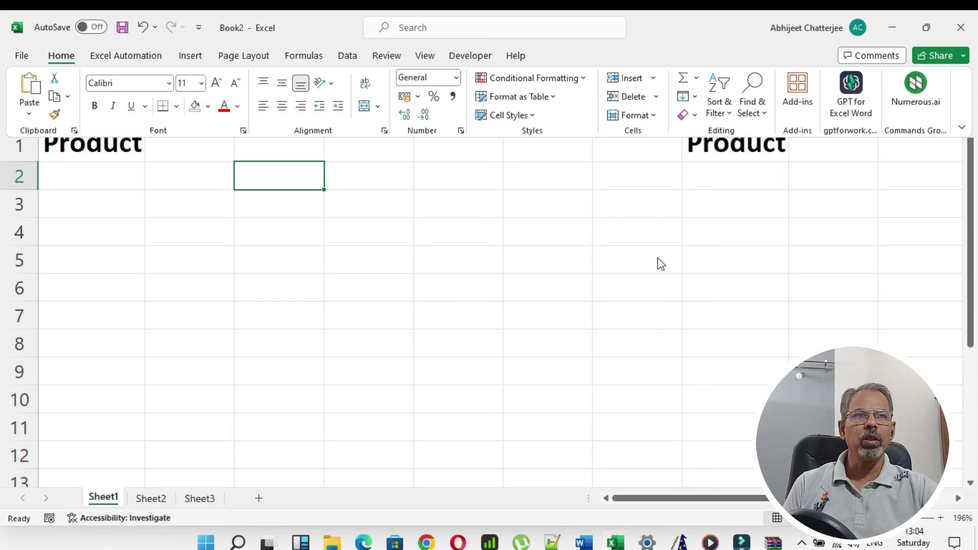
left_click(771, 269)
left_click(970, 193)
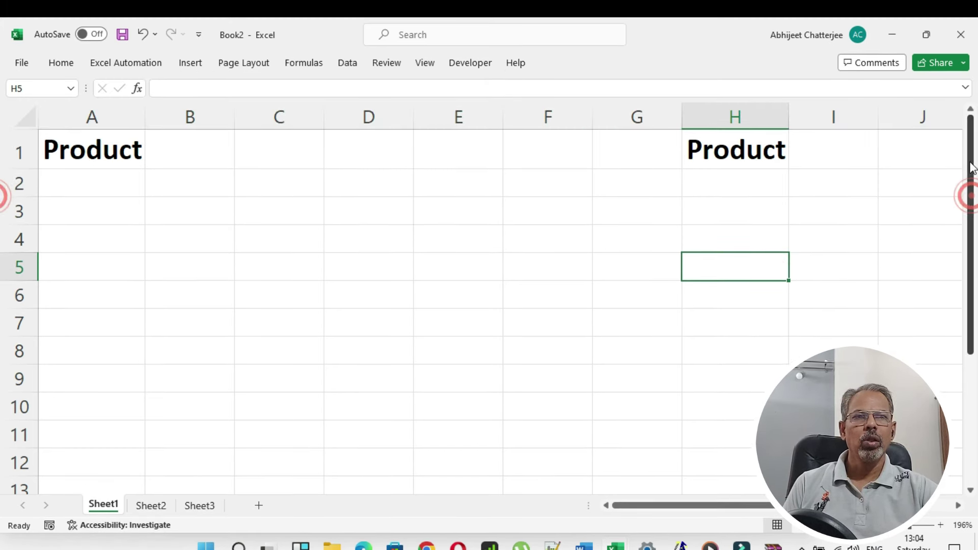
left_click(964, 88)
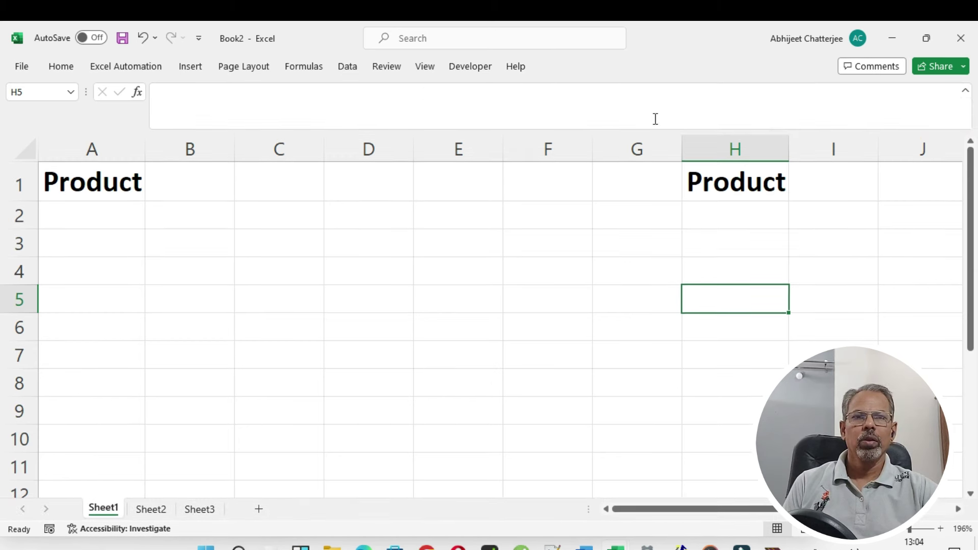
left_click(65, 69)
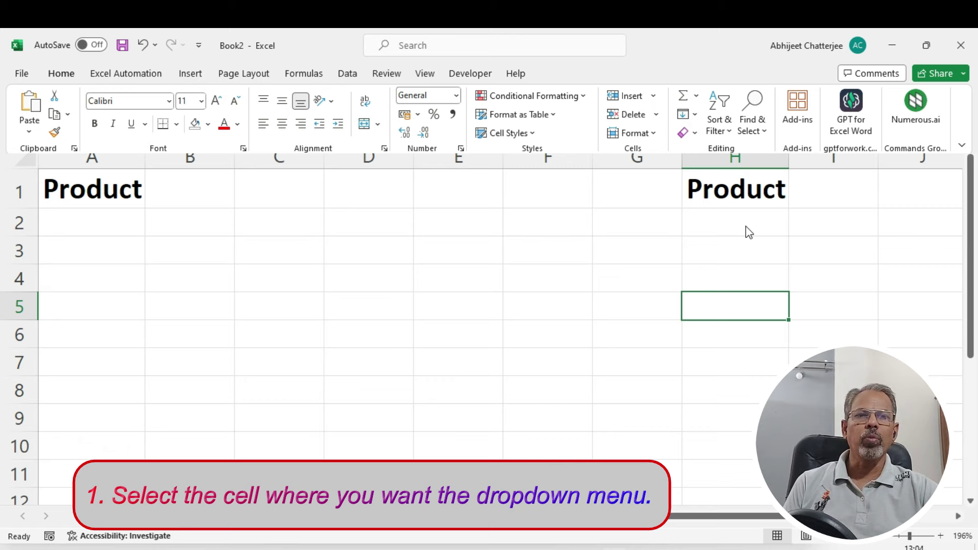
left_click(744, 224)
left_click(744, 224)
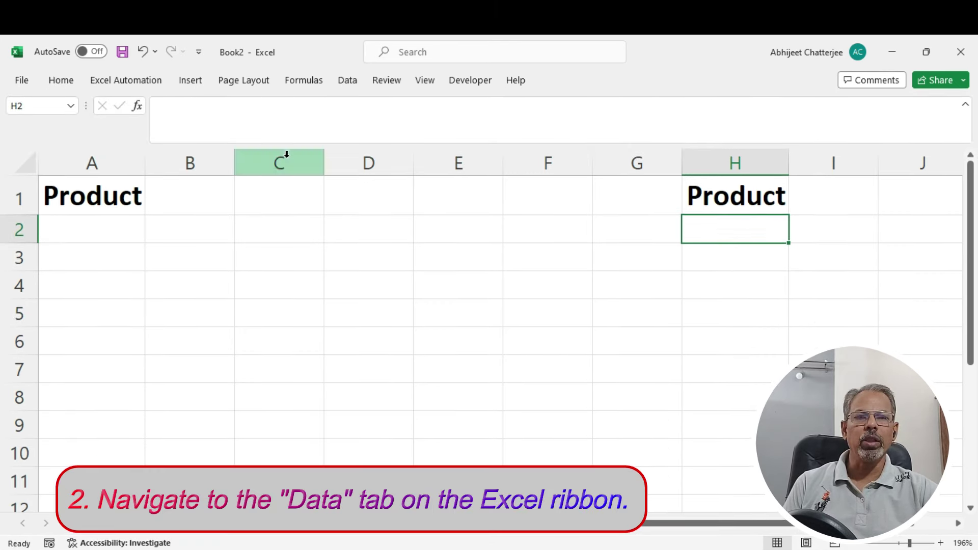
left_click(349, 80)
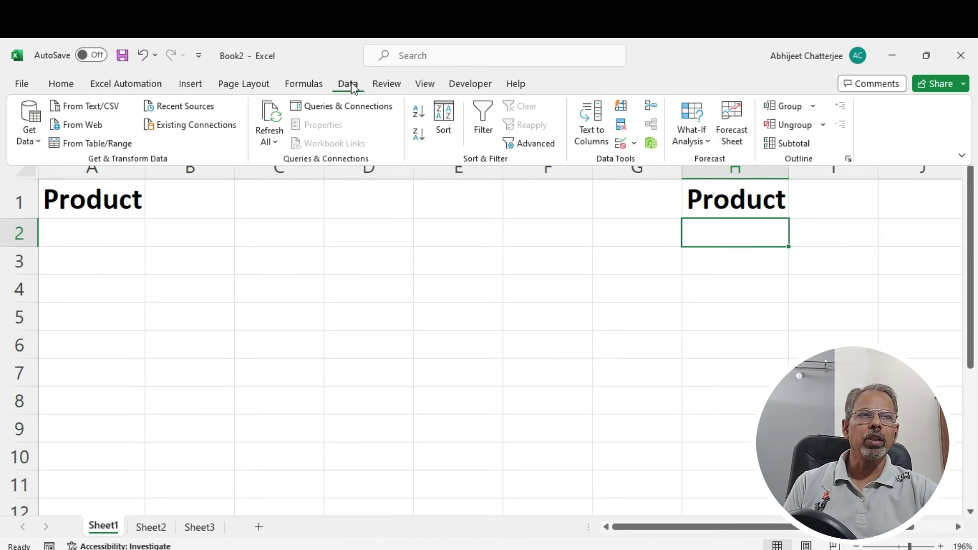
left_click(634, 144)
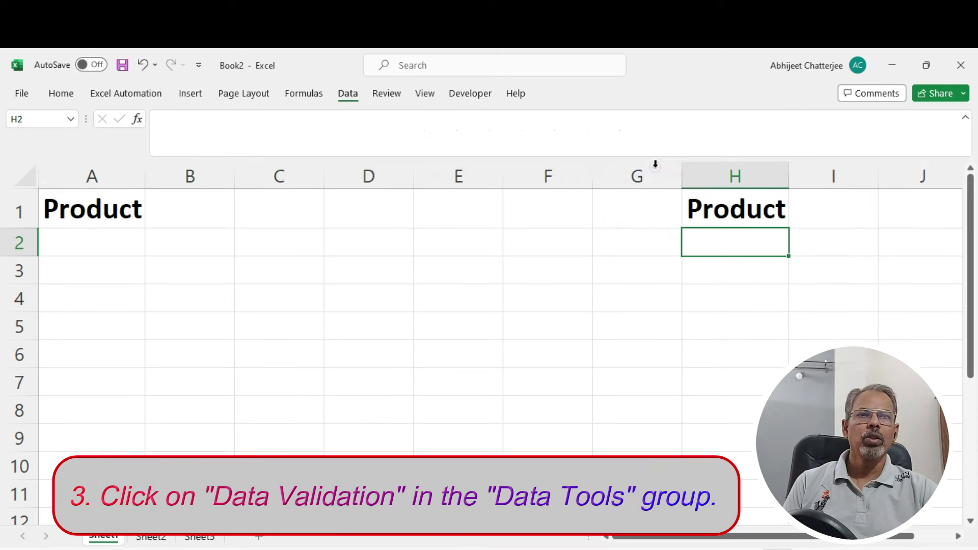
Step: In H2's Data Validation settings, set Allow to List
left_click(656, 168)
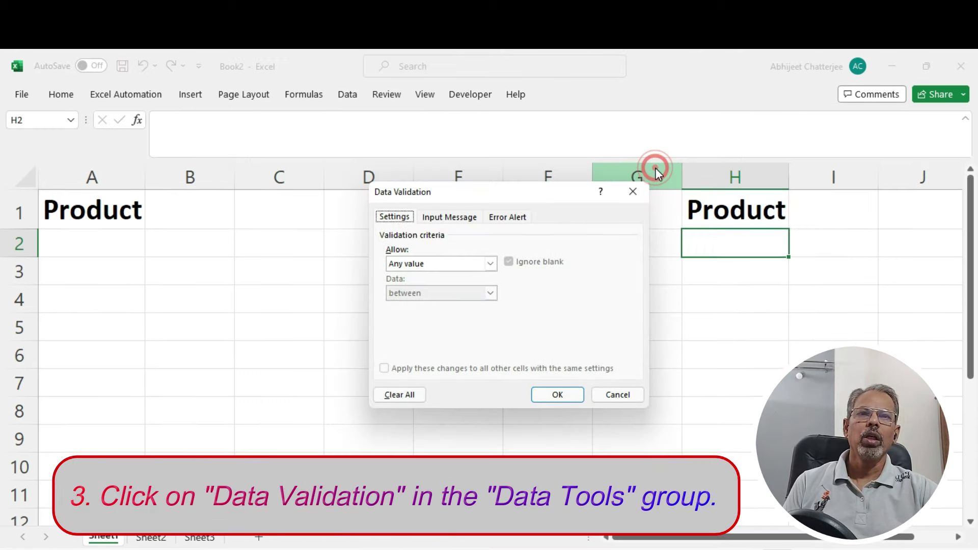
left_click(491, 264)
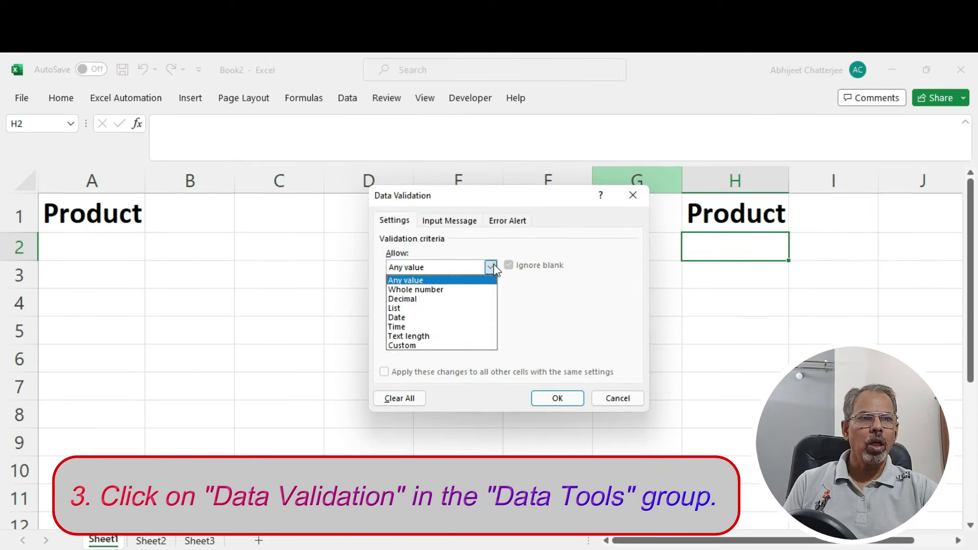
left_click(453, 308)
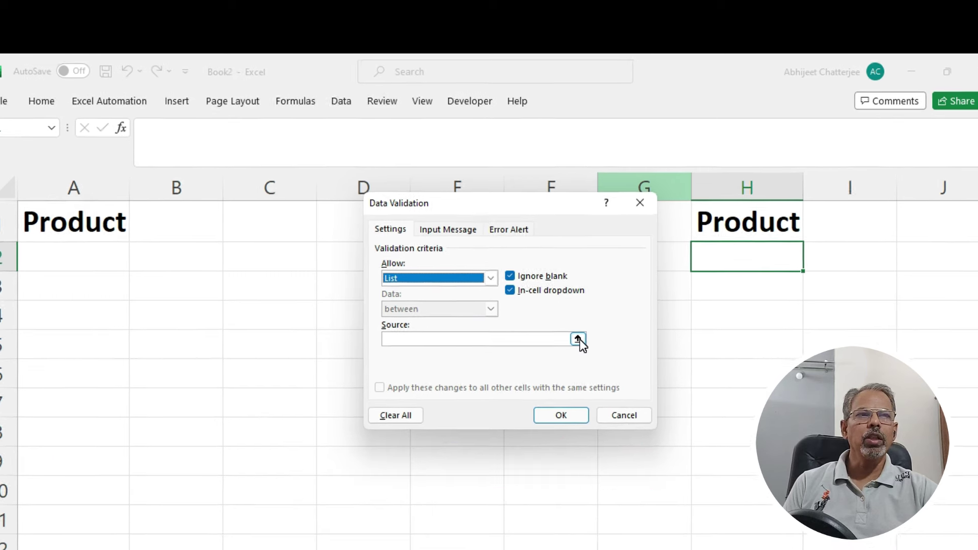
Step: Set the list source to Sheet2!$A$1:$A$4 by selecting the range on Sheet2
left_click(578, 339)
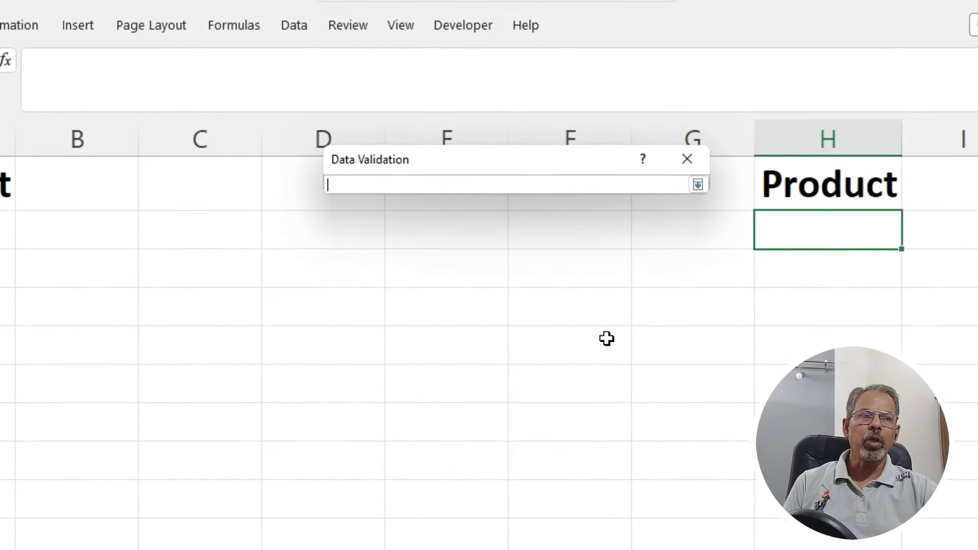
key("ctrl+Page_Down")
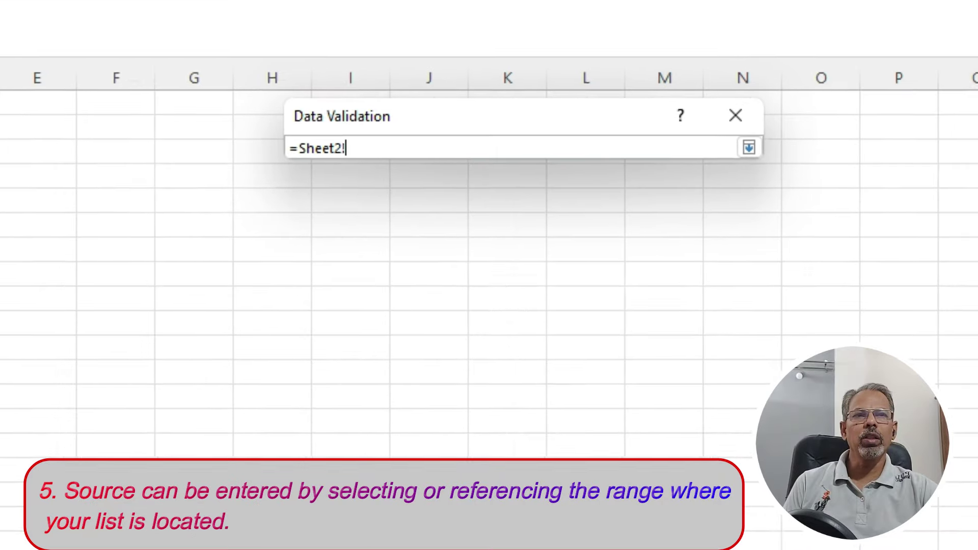
type("$A$1")
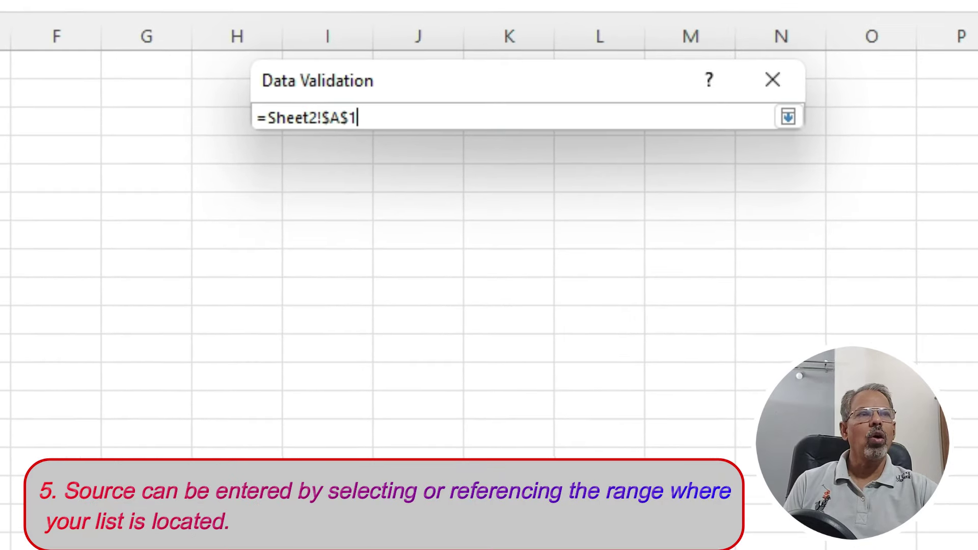
key("shift+Down")
key("shift+Down")
key("shift+Down")
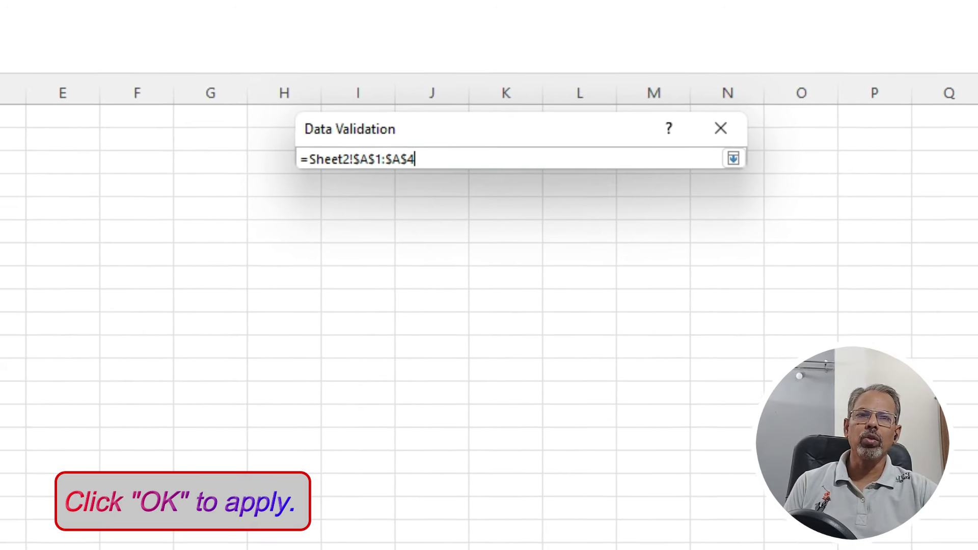
key("Right")
key("ctrl+space")
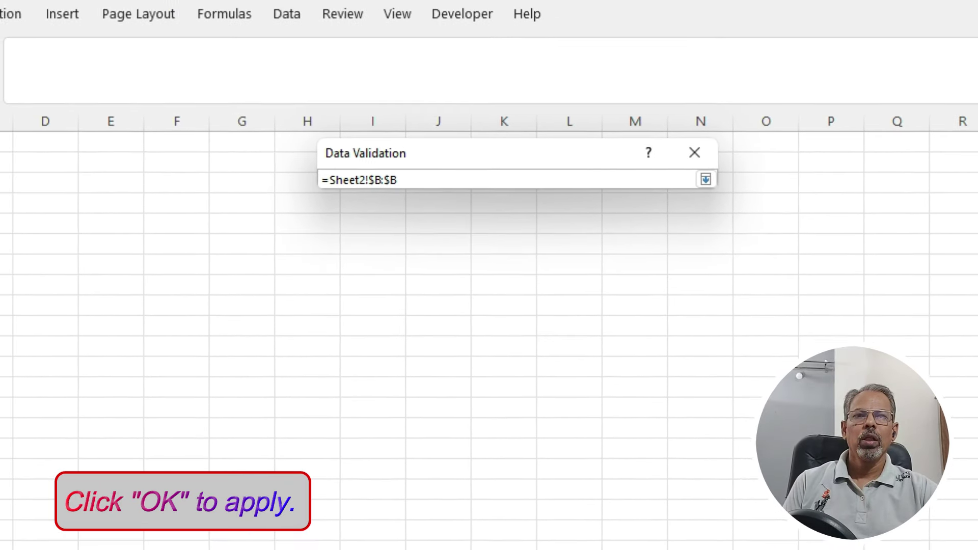
key("Left")
key("shift+Down")
key("shift+Down")
key("shift+Down")
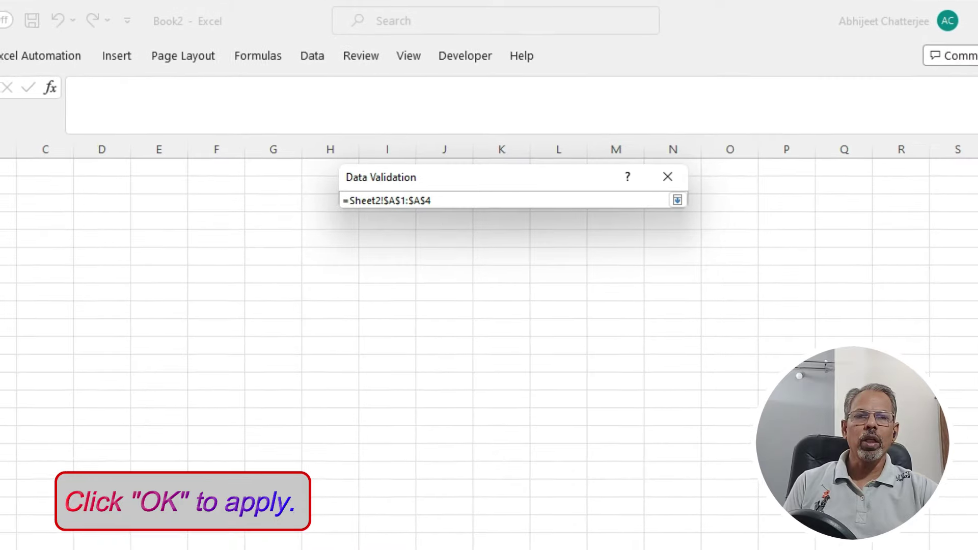
left_click(677, 200)
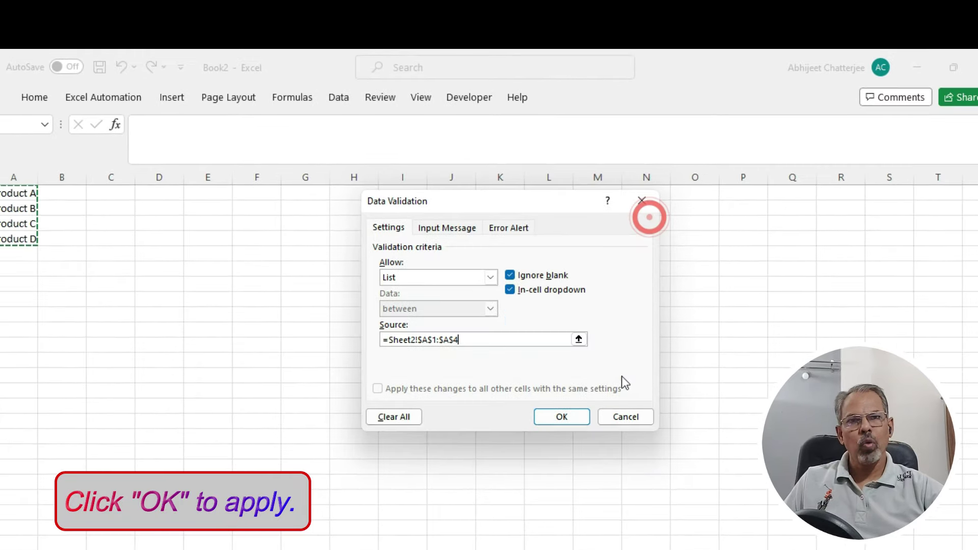
Step: Apply H2's list validation and confirm both H2 and A2 dropdowns list Product A–D
left_click(561, 416)
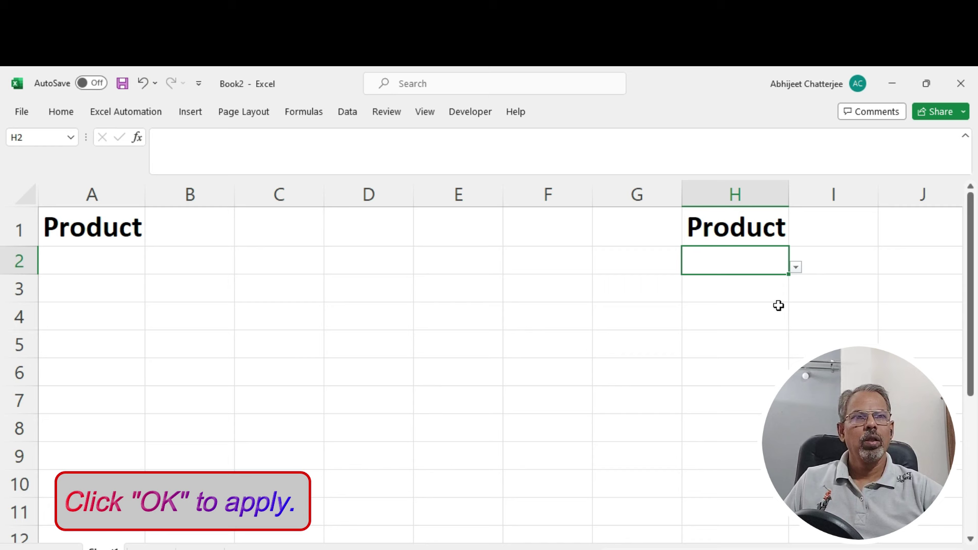
left_click(796, 266)
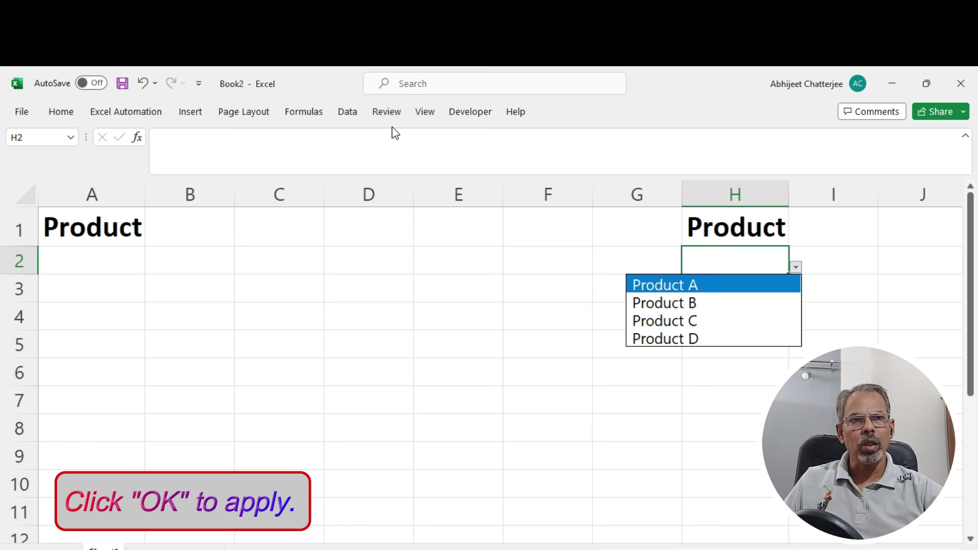
left_click(116, 263)
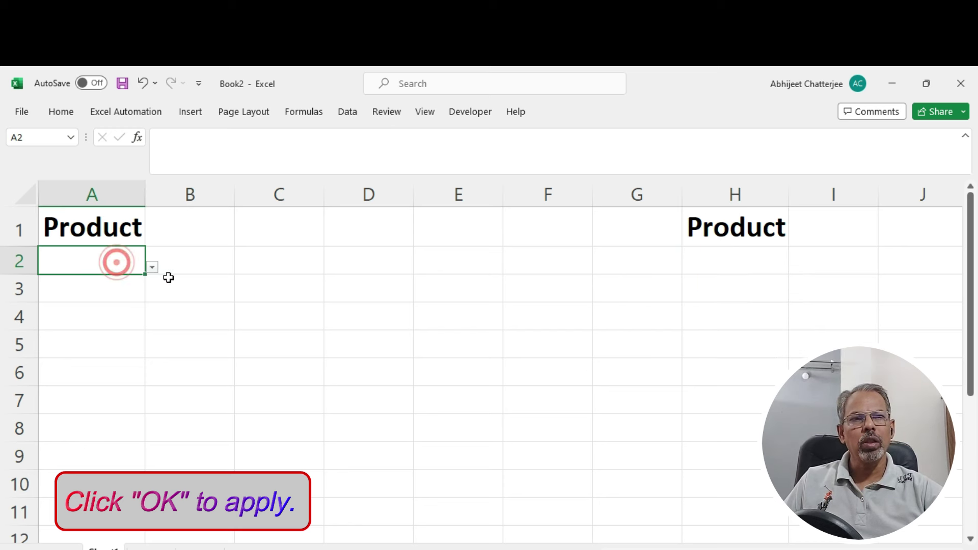
left_click(153, 269)
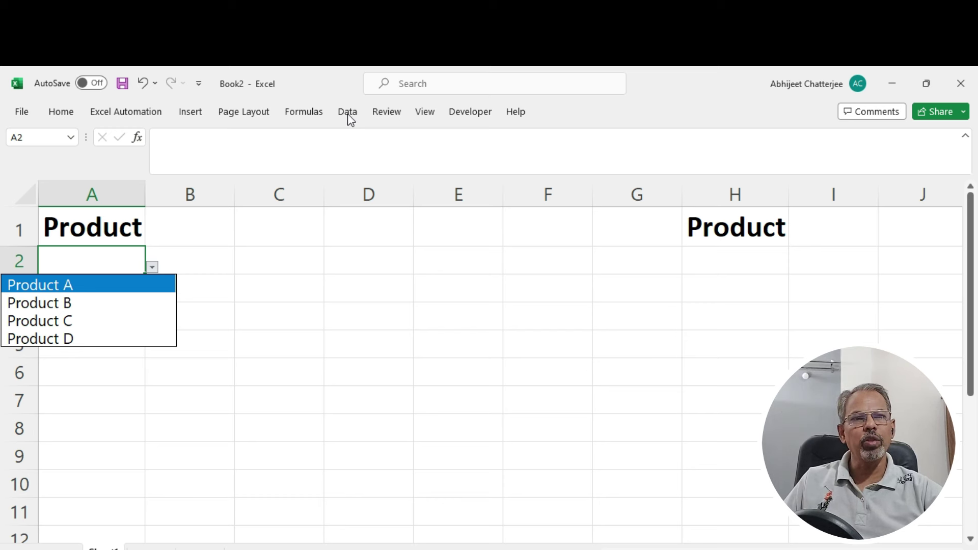
left_click(735, 262)
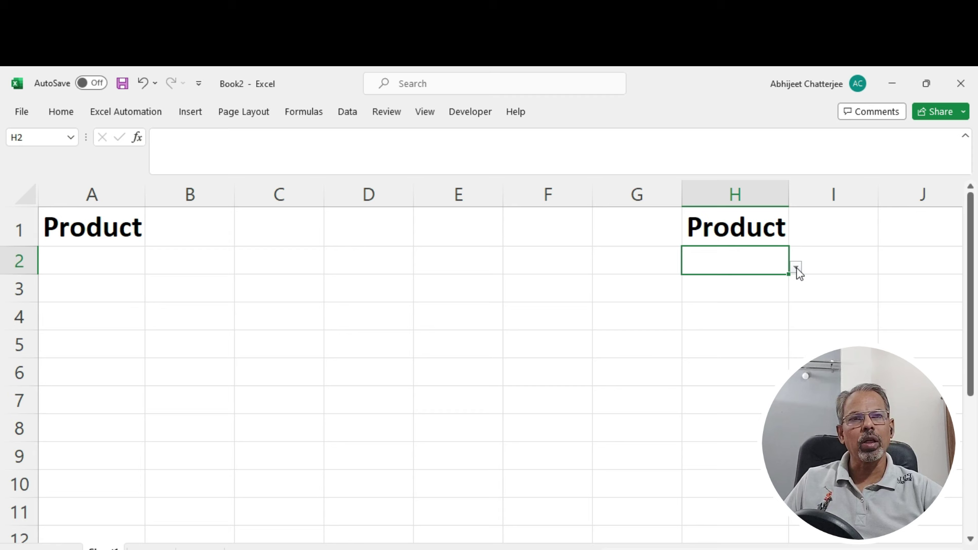
left_click(794, 267)
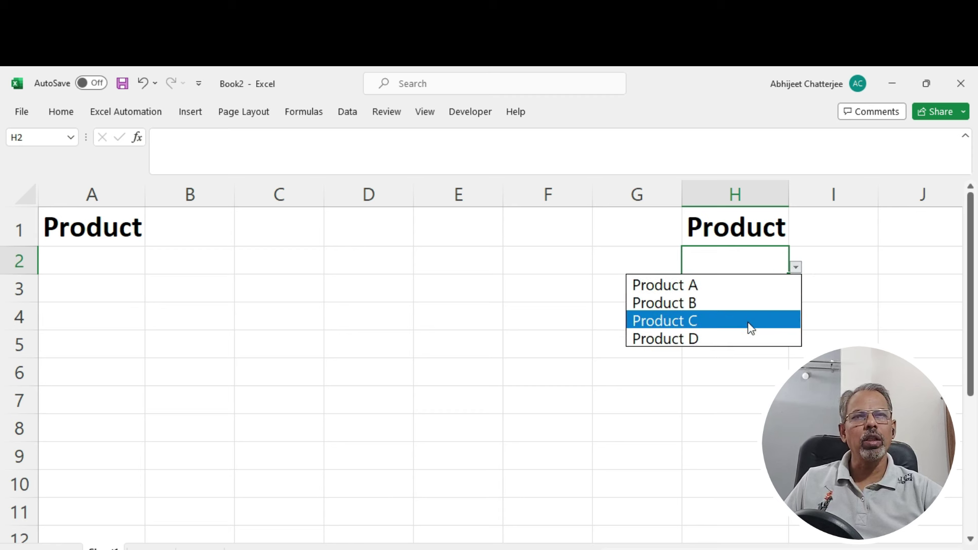